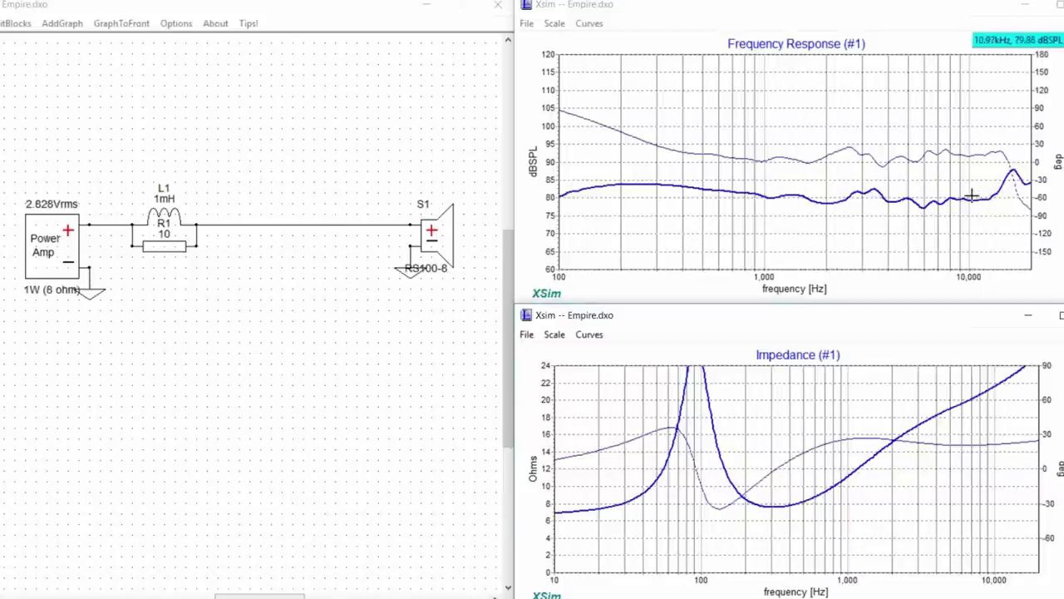
Browse the RS100-8 product page's rear and front driver photos, ending on the front view
key(alt+Tab)
scroll(1034, 570, down, 1)
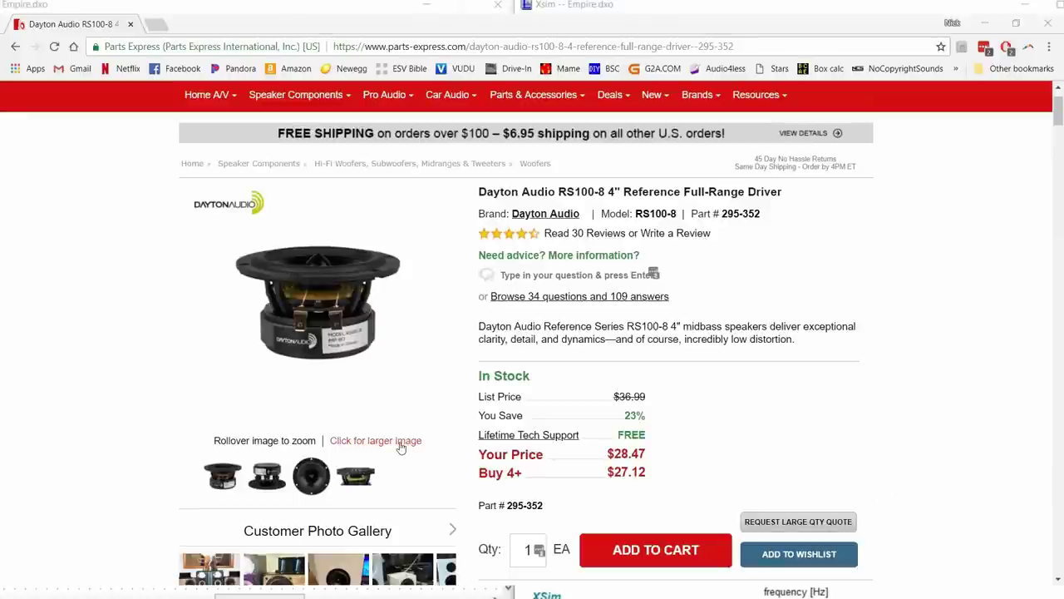
click(224, 481)
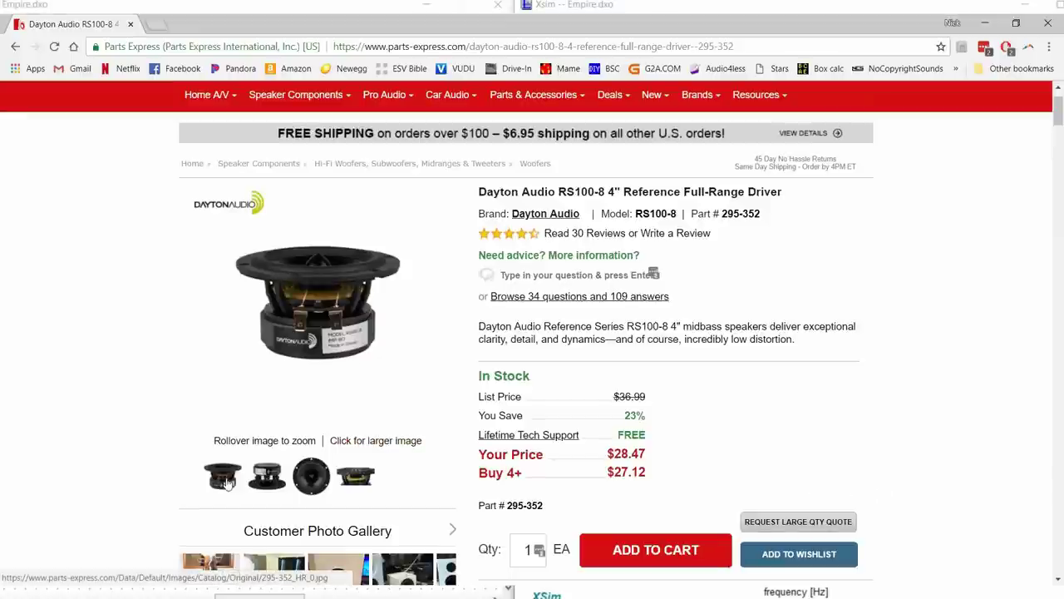
click(268, 491)
click(305, 489)
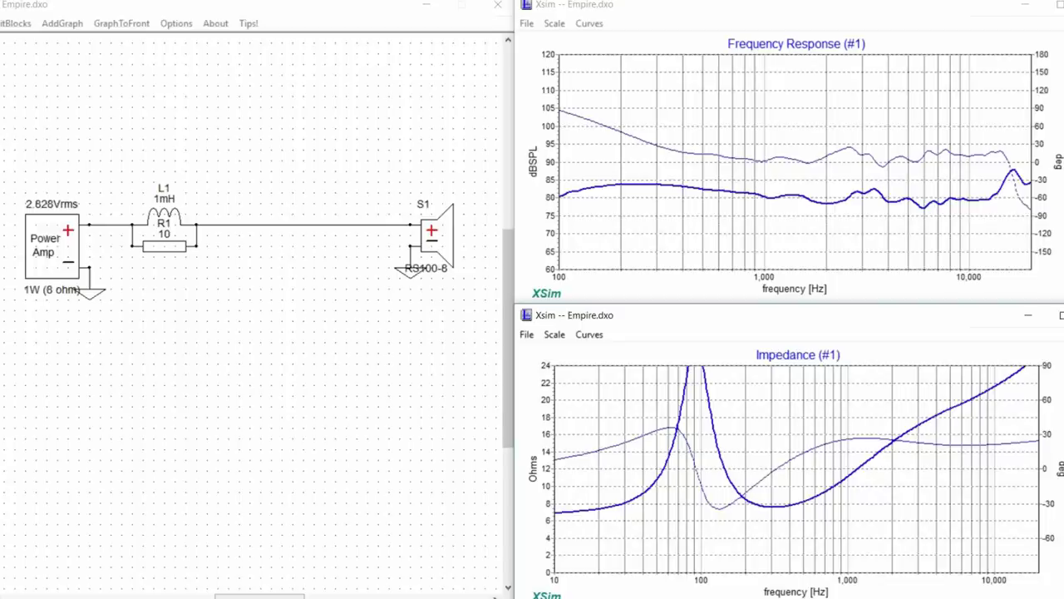
Place a 10-ohm resistor R2 on the canvas above the existing circuit
click(228, 75)
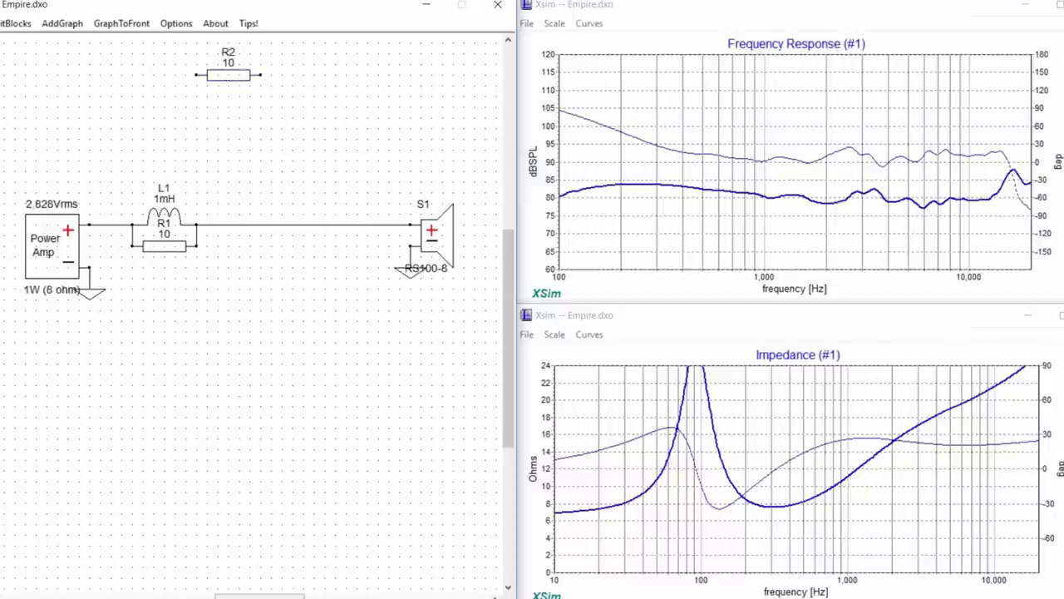
Add inductor L2, delete the R1–S1 wire, and stack R2, L2 and C1 before speaker S1
click(228, 100)
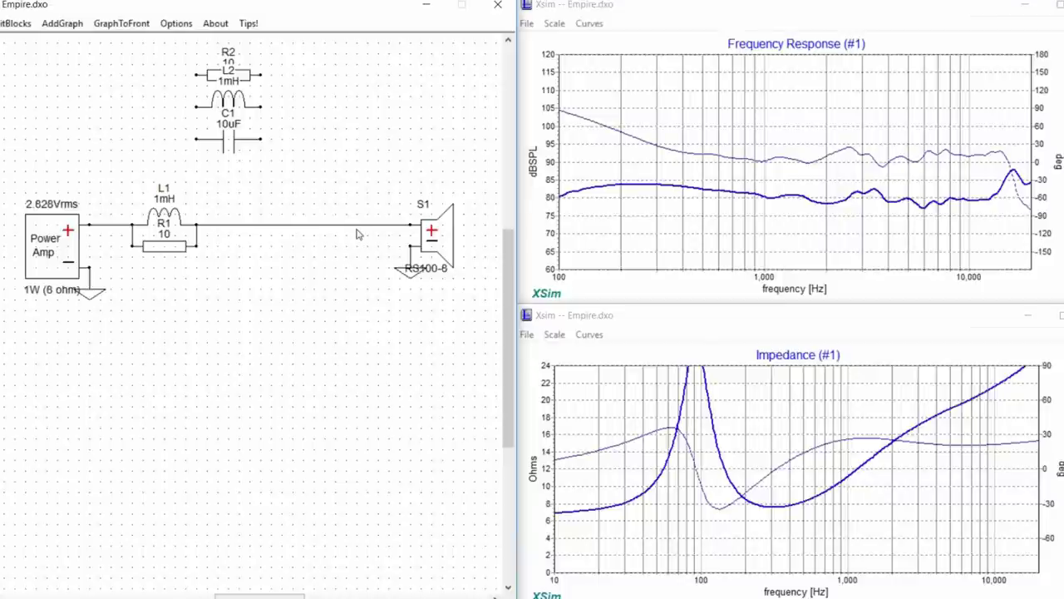
key(Delete)
drag(238, 75, 338, 229)
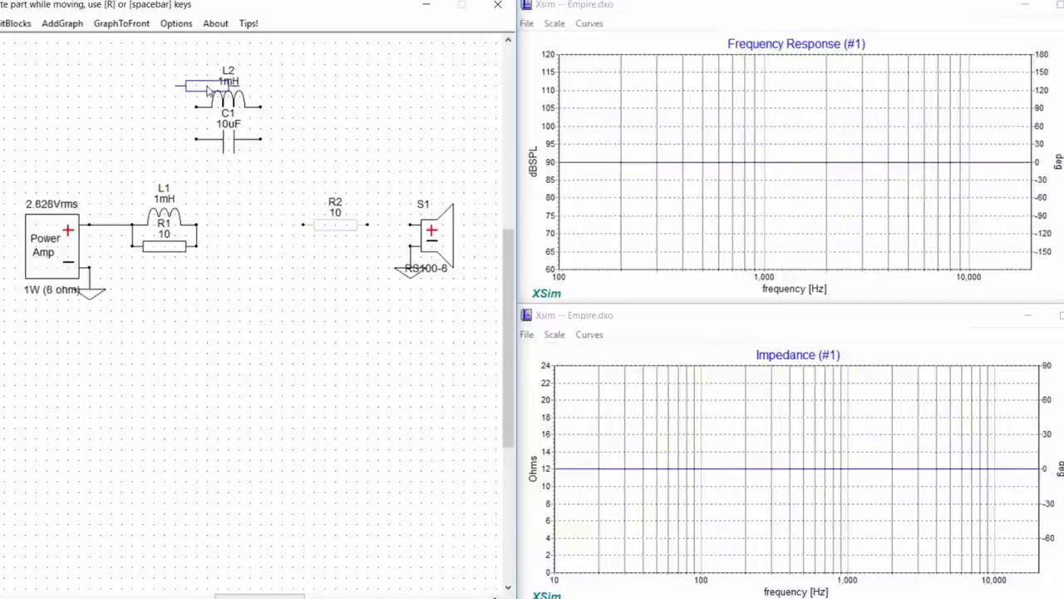
drag(228, 100, 336, 271)
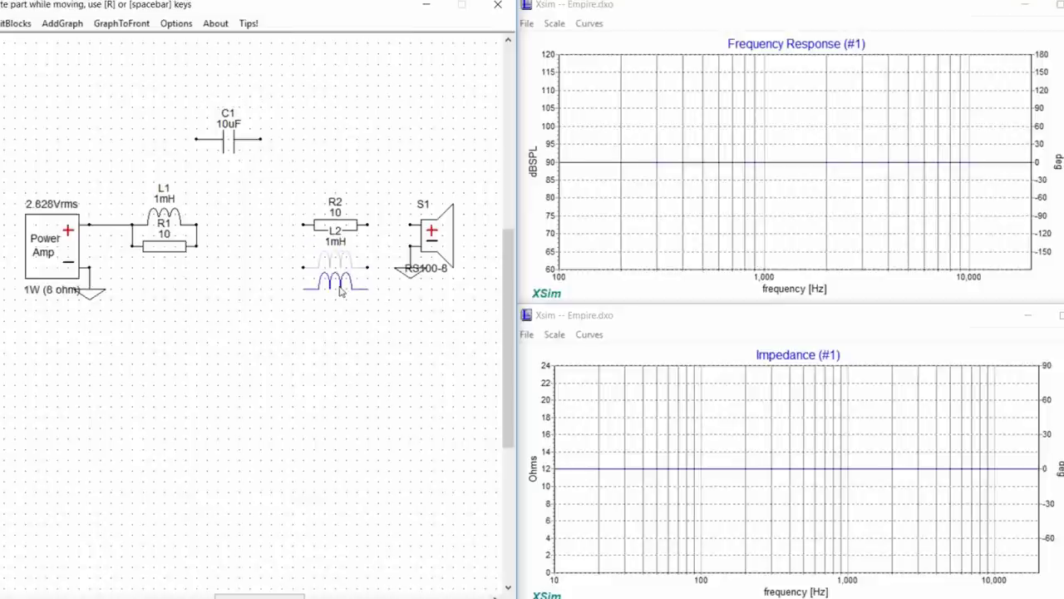
drag(241, 141, 319, 306)
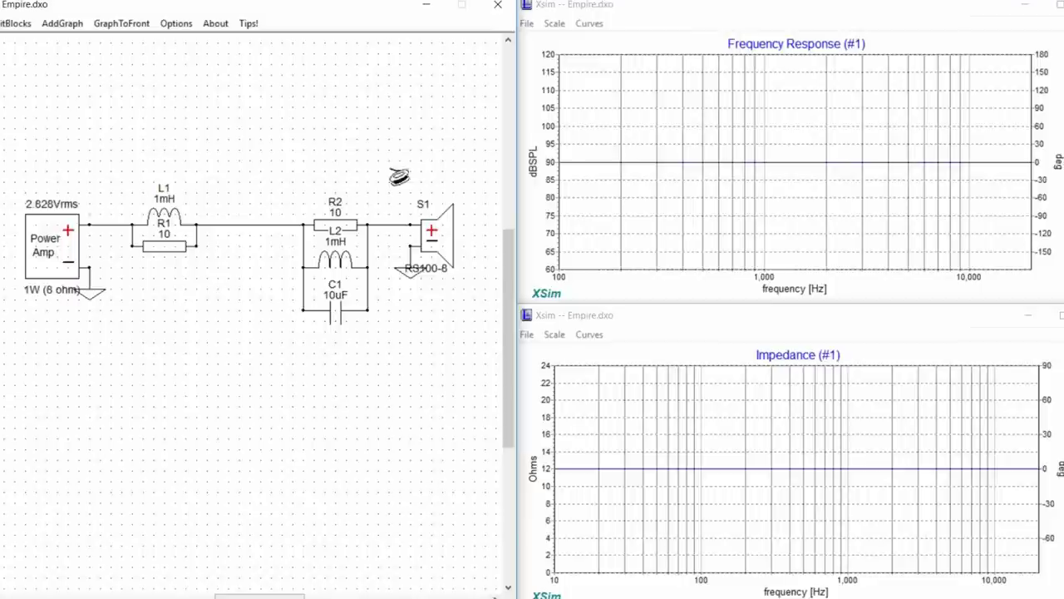
Nudge R2 so the R2/L2/C1 network reconnects and both graphs compute again
right_click(334, 226)
click(381, 180)
mouse_move(336, 228)
mouse_down()
mouse_move(347, 163)
mouse_move(334, 229)
mouse_up()
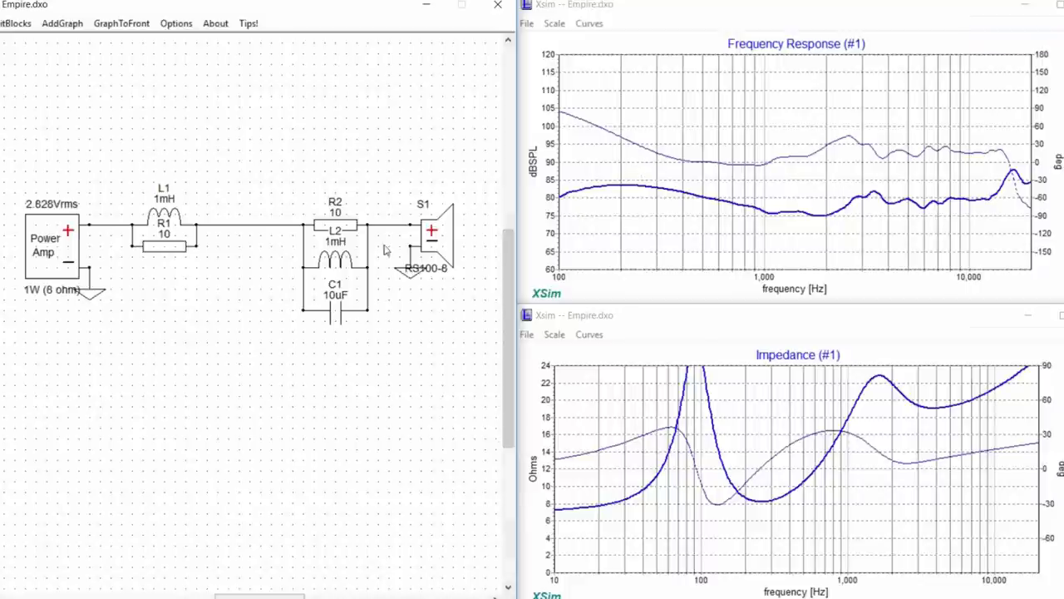
Tune inductor L2 down from 1mH to 0.005mH
right_click(356, 261)
click(320, 304)
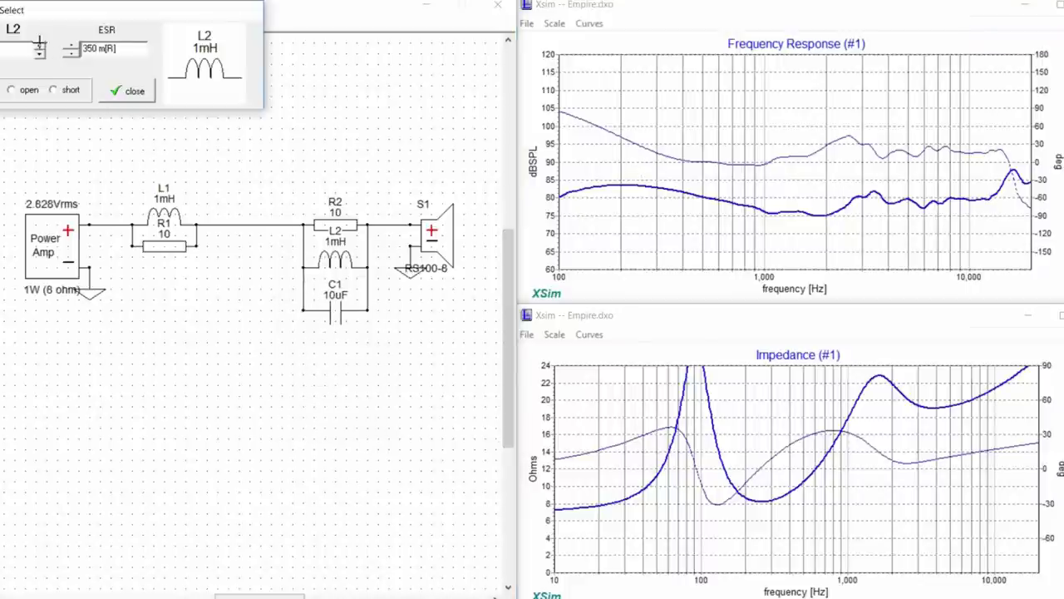
drag(37, 50, 37, 50)
click(38, 50)
click(38, 50)
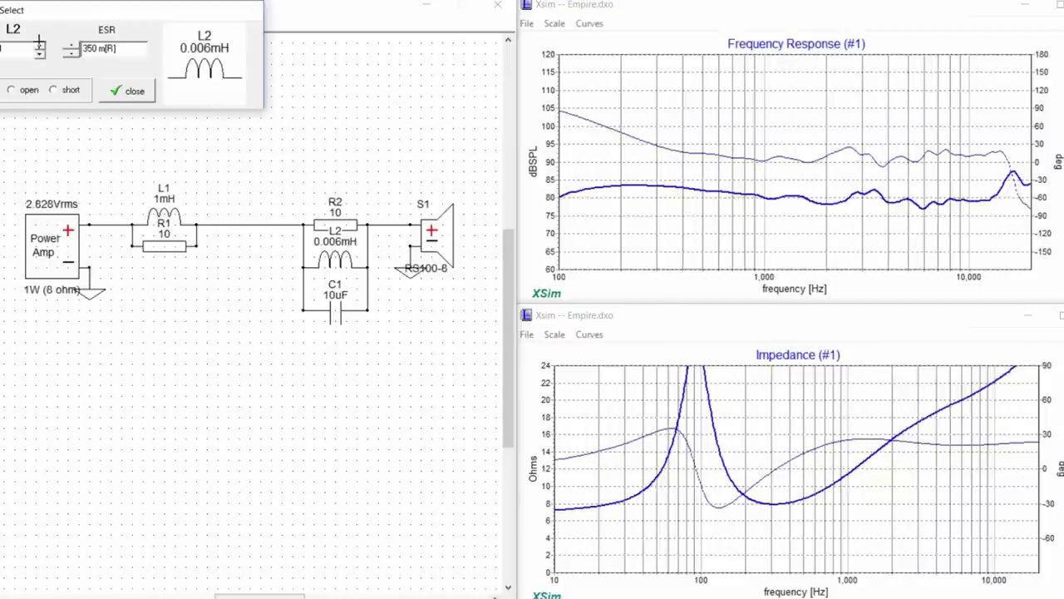
click(38, 52)
click(129, 90)
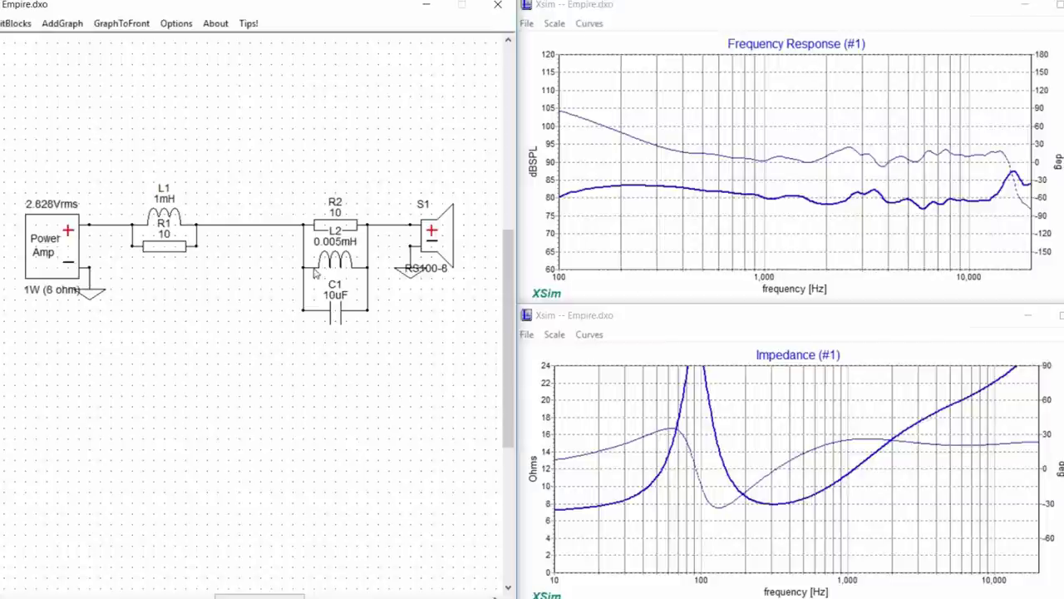
right_click(280, 304)
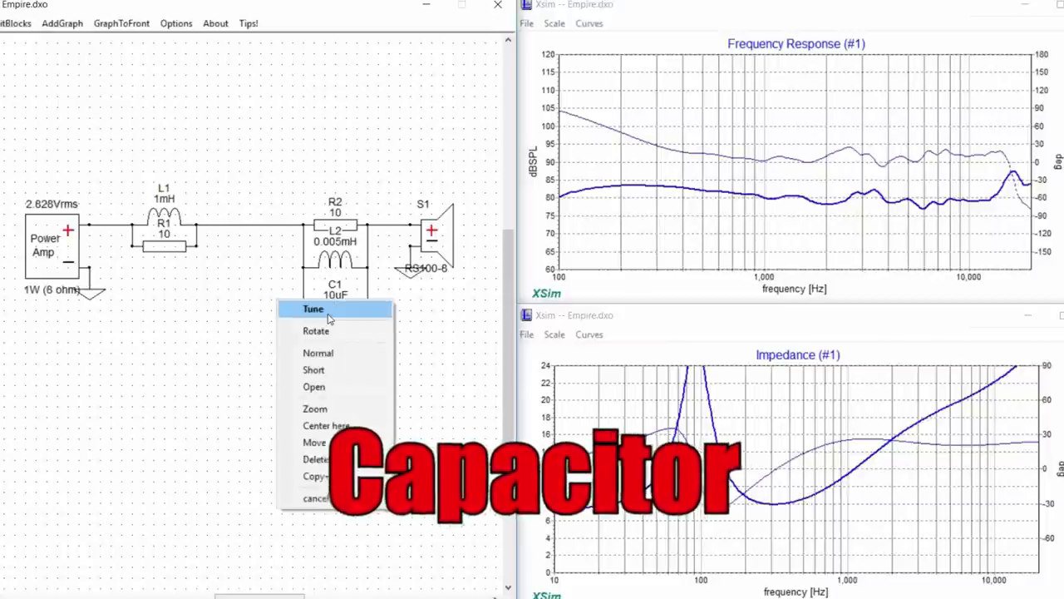
Raise resistor R2 from 10 to 51 ohms using the value spin arrows
click(295, 309)
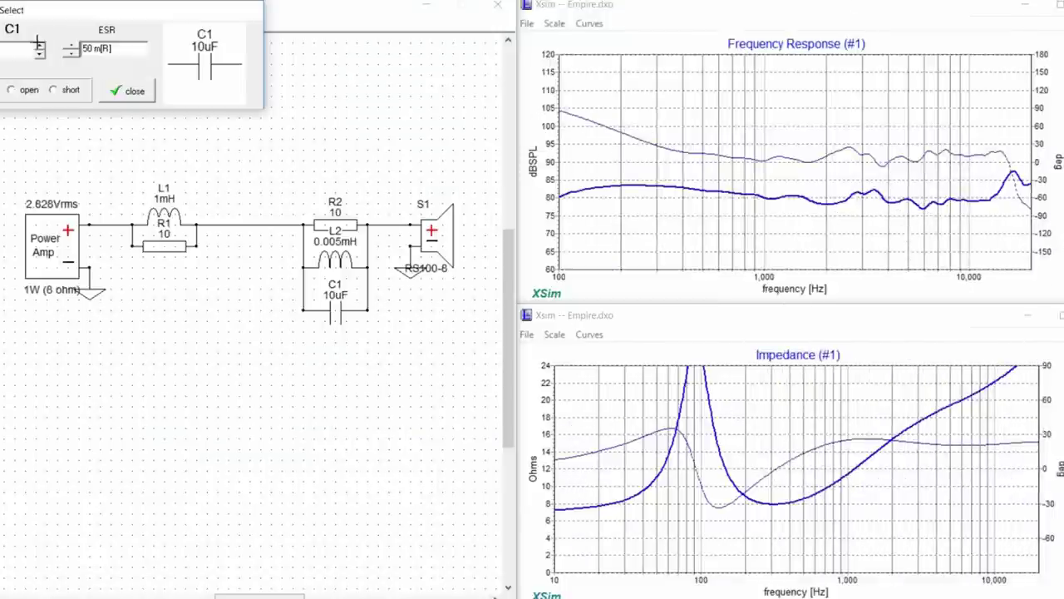
right_click(332, 226)
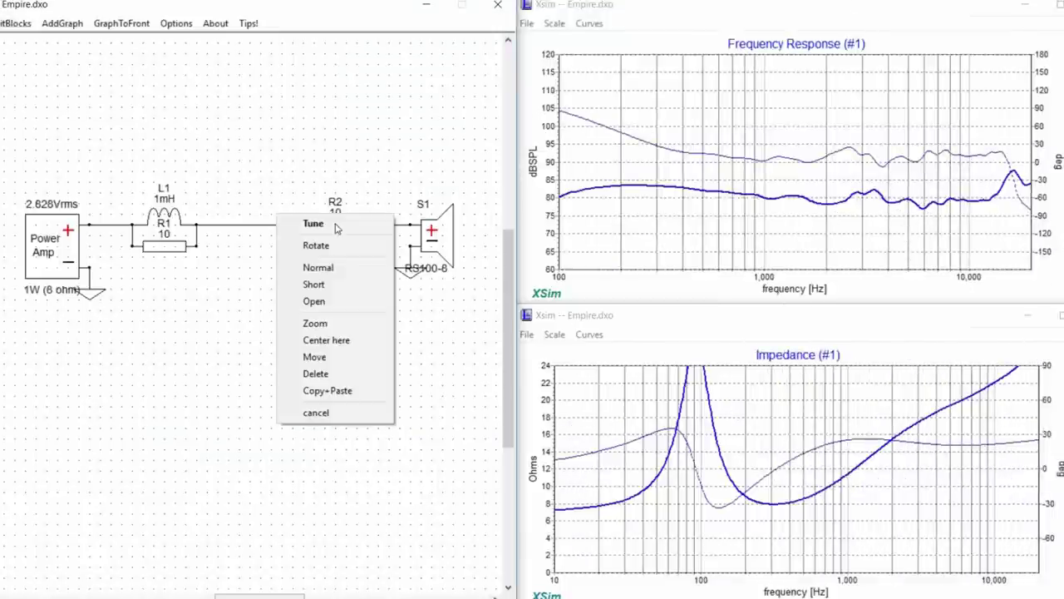
click(331, 227)
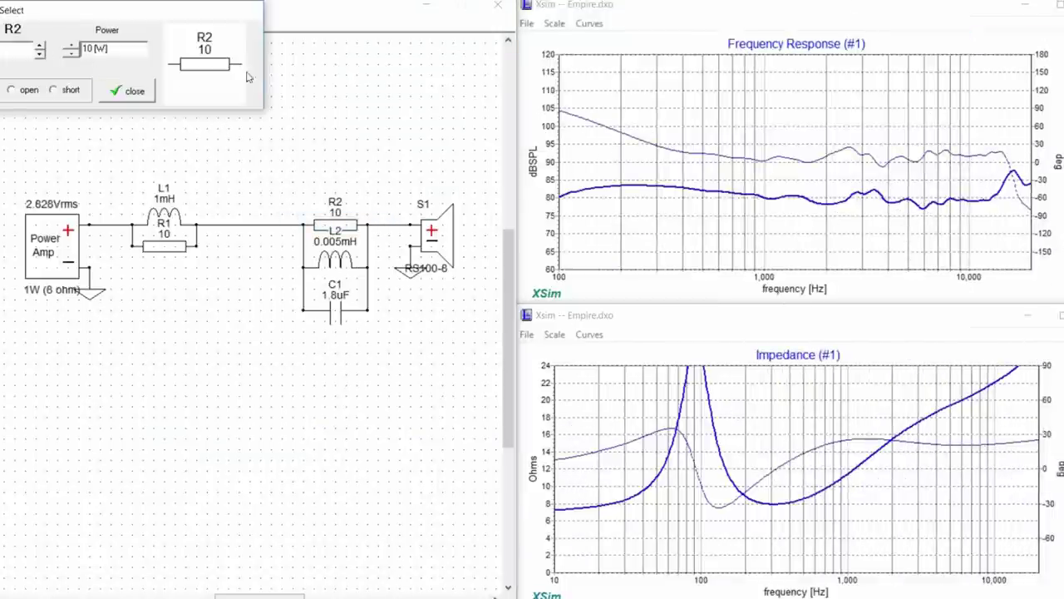
click(39, 53)
click(38, 52)
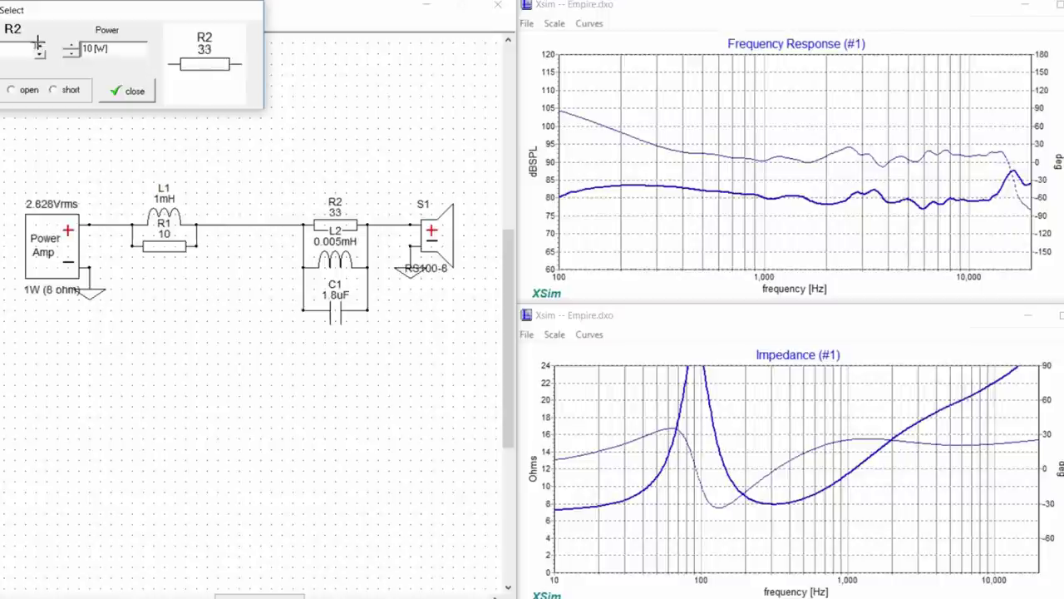
click(38, 52)
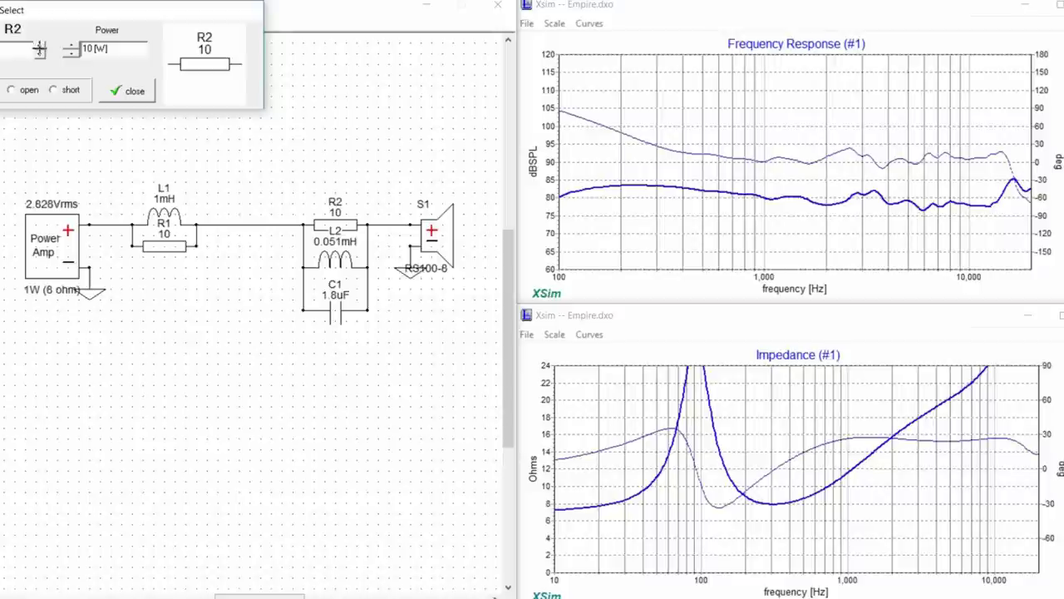
click(39, 45)
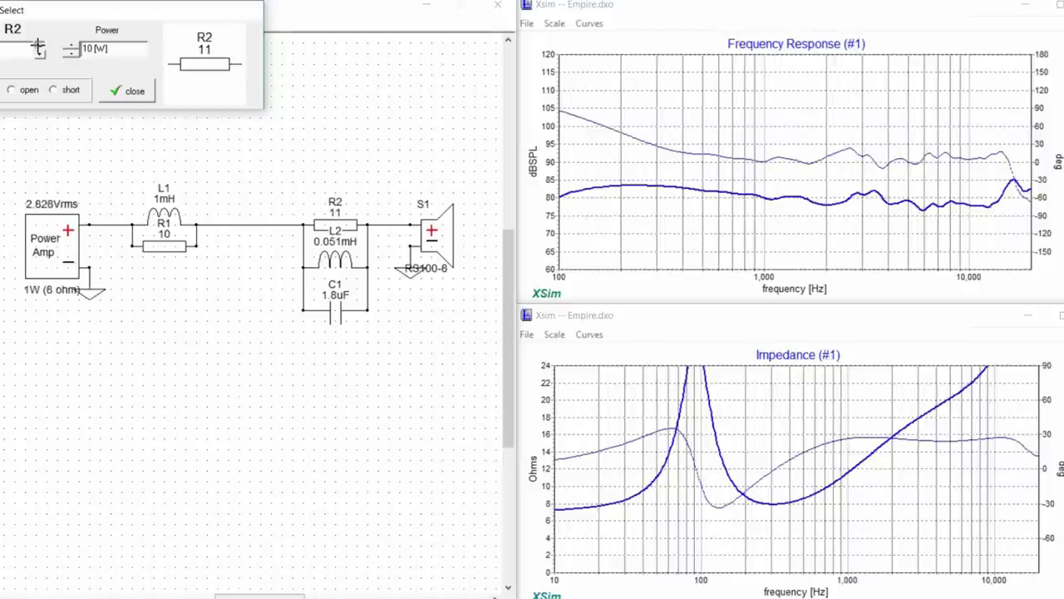
drag(38, 46, 38, 47)
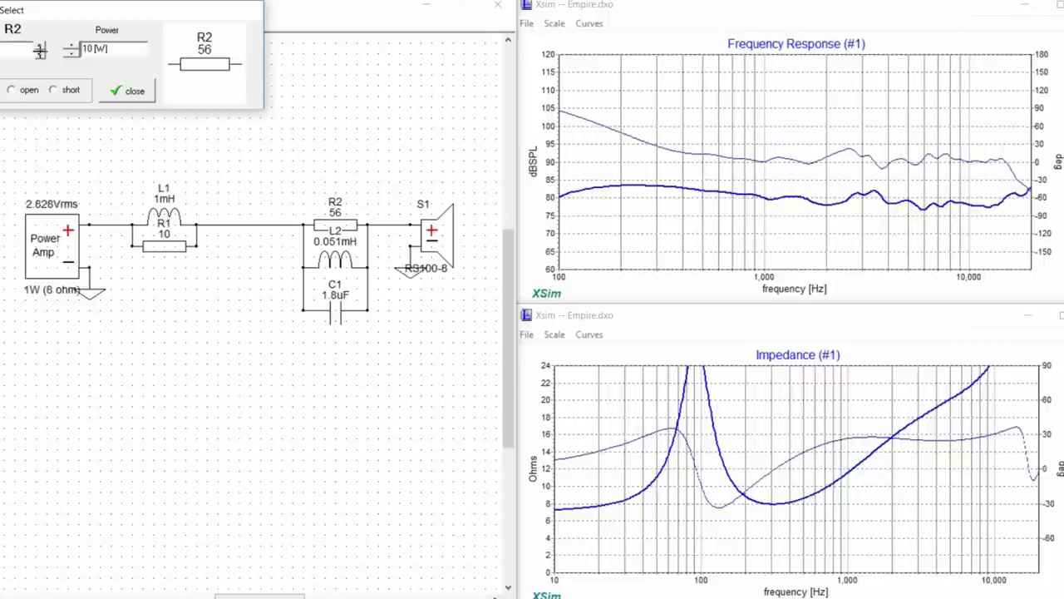
click(40, 53)
click(128, 91)
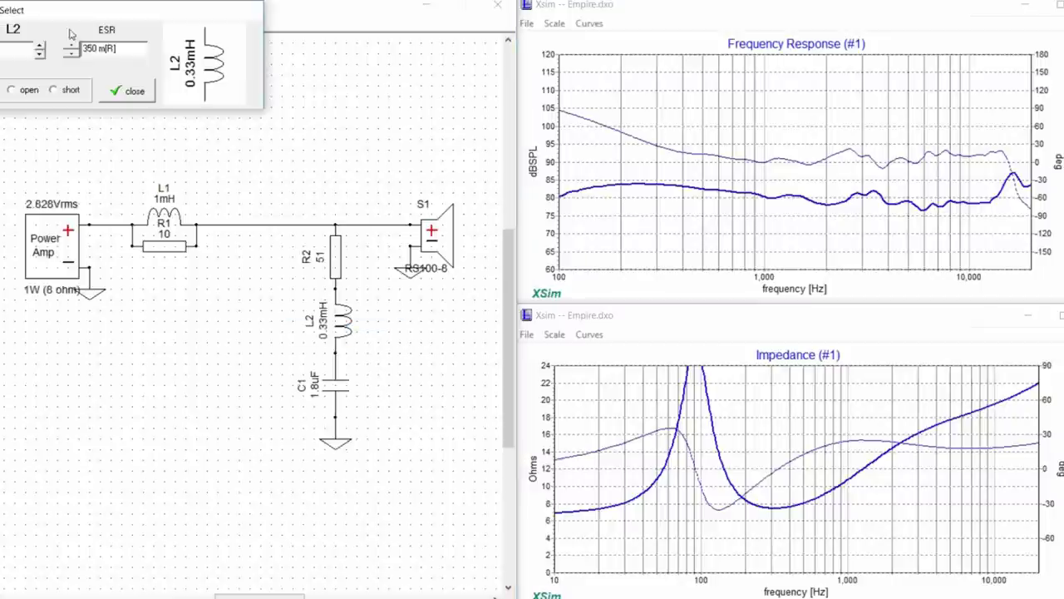
Raise L2 from 0.33mH to 0.36mH and lower C1 from 1.8uF to 0.27uF
click(38, 45)
click(131, 98)
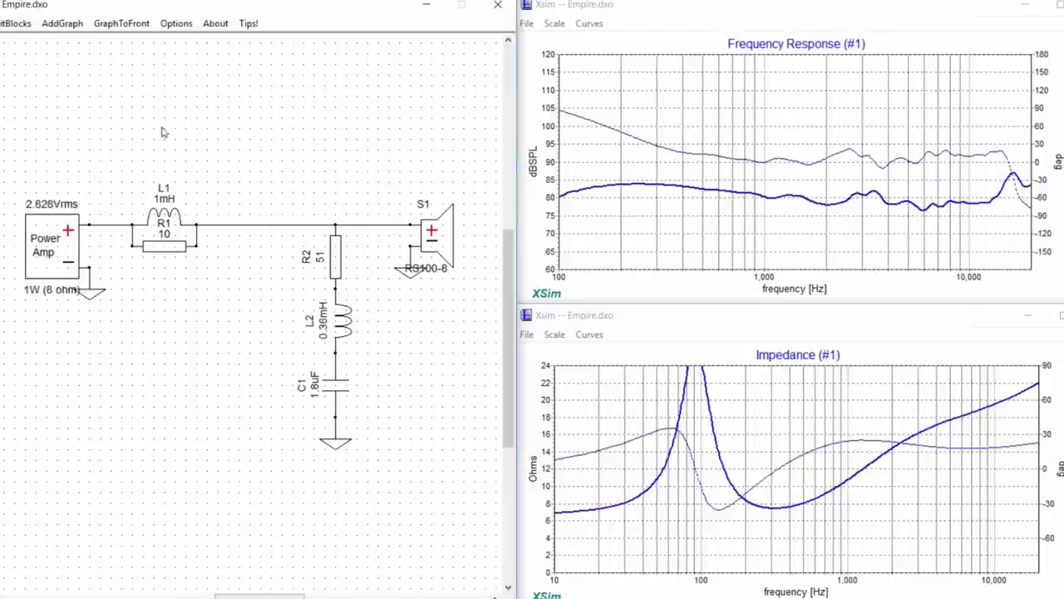
click(338, 394)
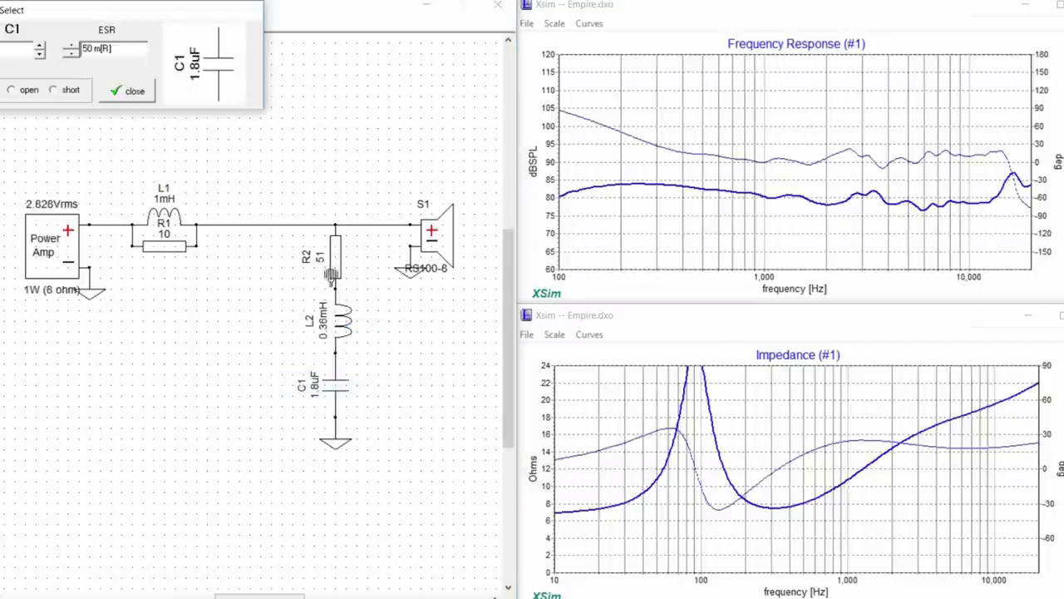
click(38, 54)
click(38, 53)
click(38, 53)
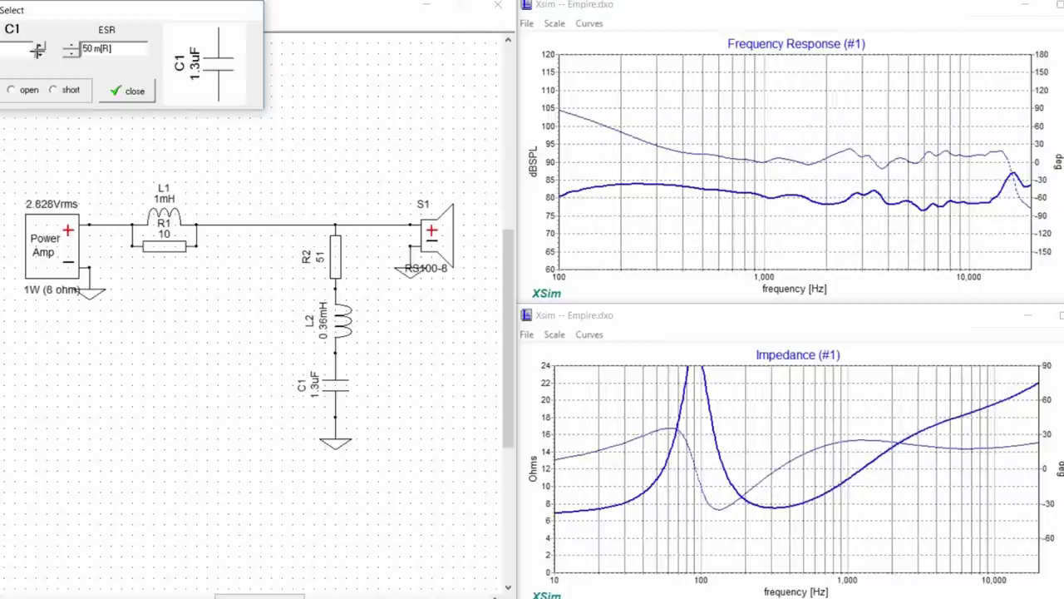
click(39, 54)
click(39, 53)
click(38, 53)
click(38, 53)
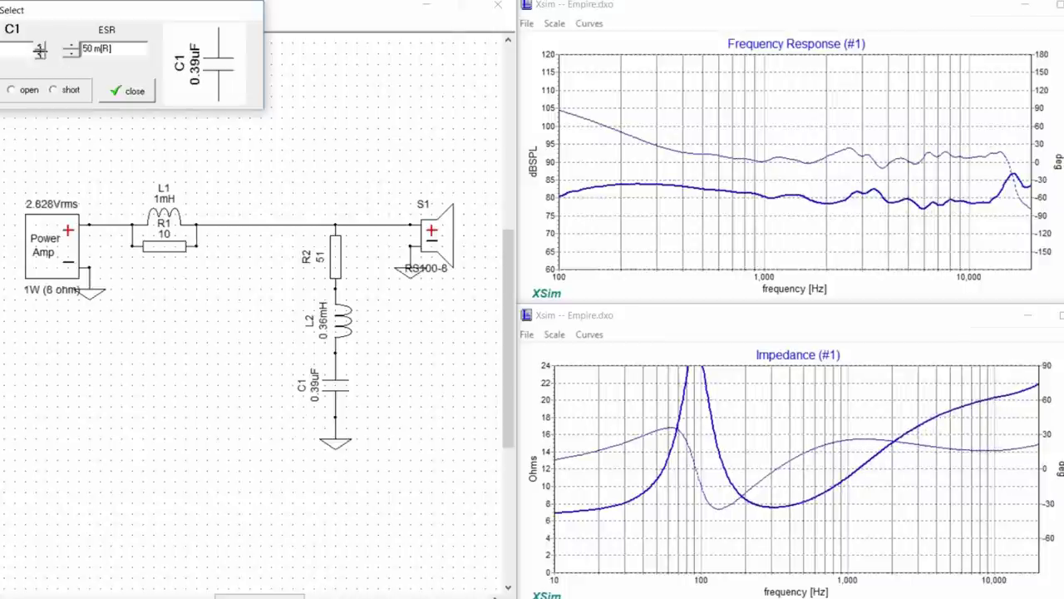
click(38, 54)
click(38, 53)
click(37, 47)
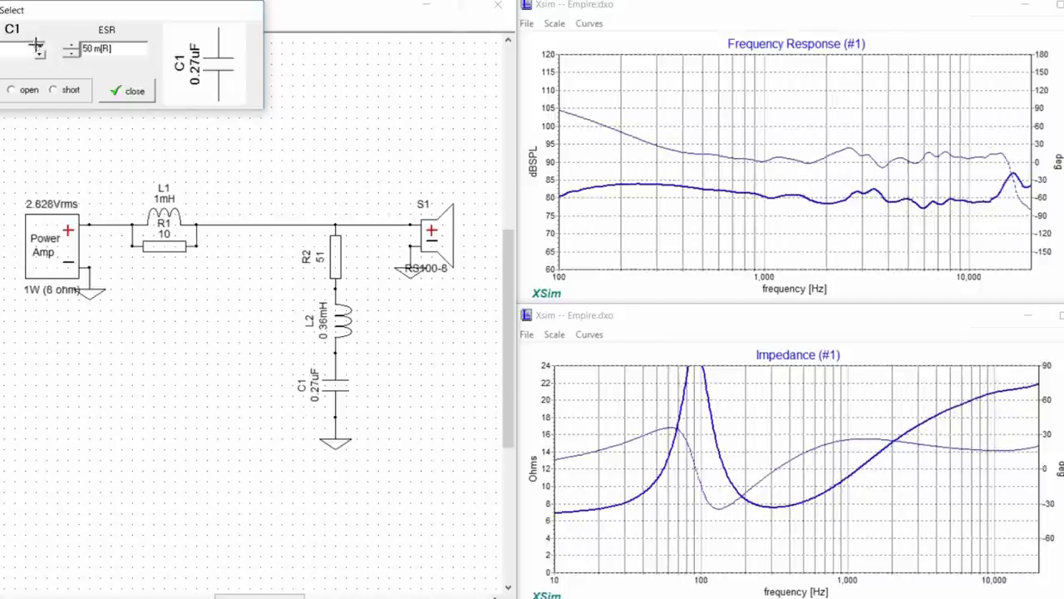
click(139, 96)
Lower resistor R2 from 51 ohms down to 3.5 ohms
click(320, 237)
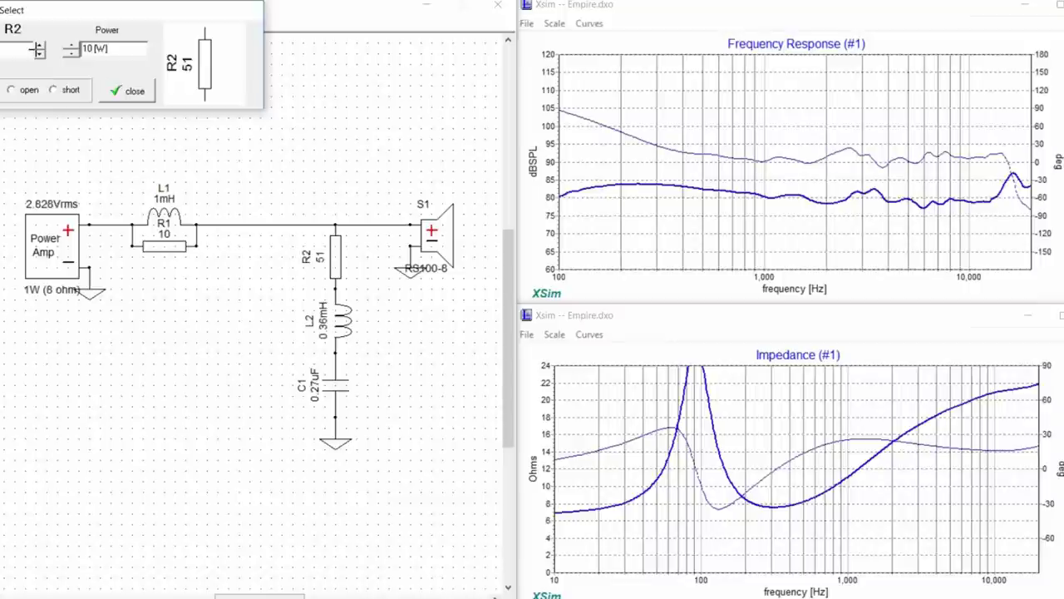
click(38, 53)
click(39, 54)
click(38, 53)
click(38, 53)
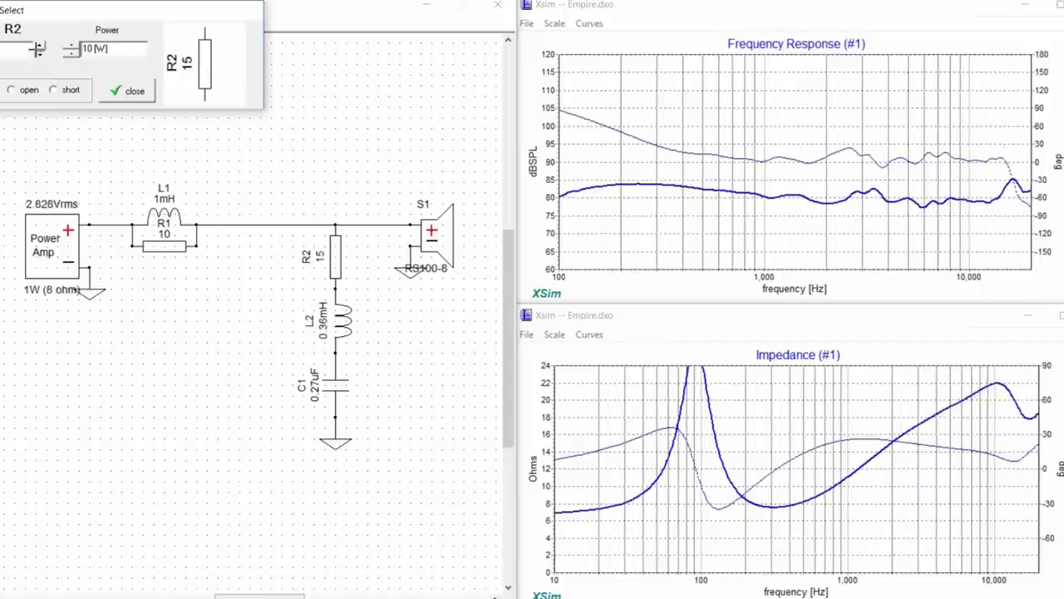
click(38, 53)
click(39, 54)
click(38, 54)
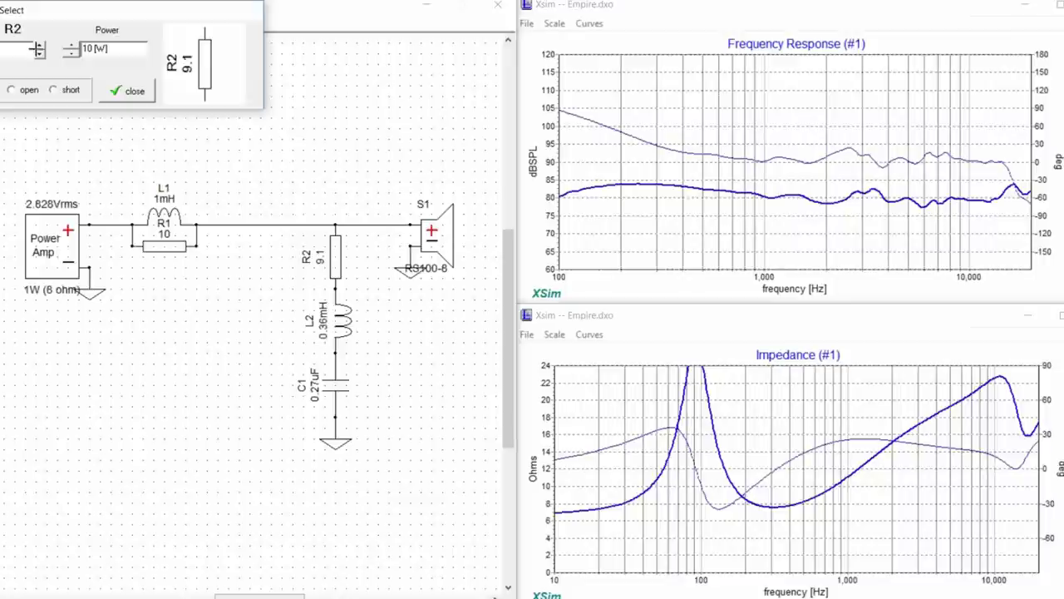
click(38, 53)
click(38, 53)
click(38, 53)
click(39, 53)
click(38, 53)
click(38, 53)
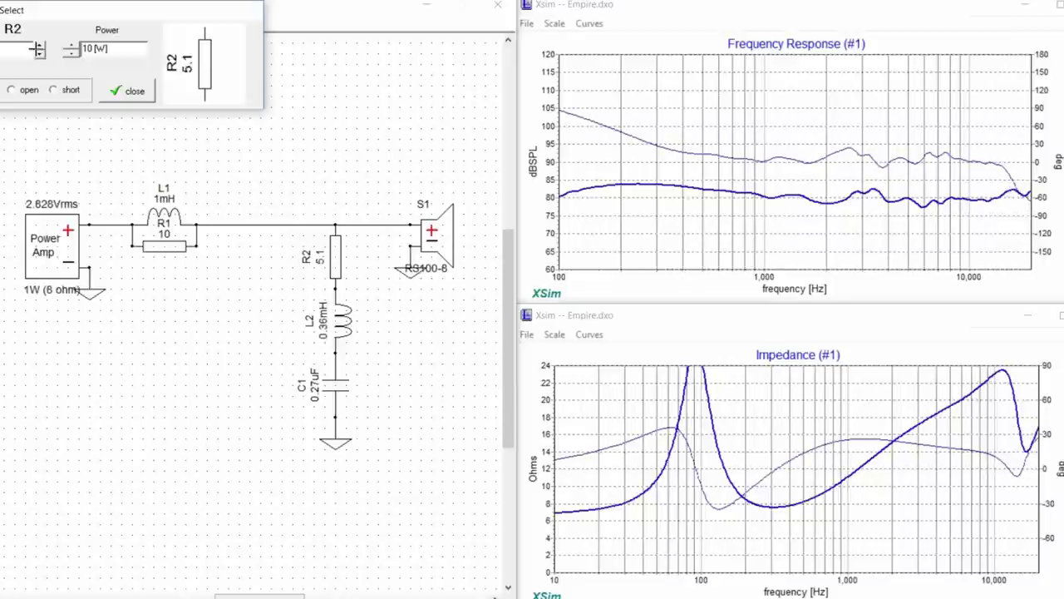
click(38, 53)
click(38, 53)
click(39, 53)
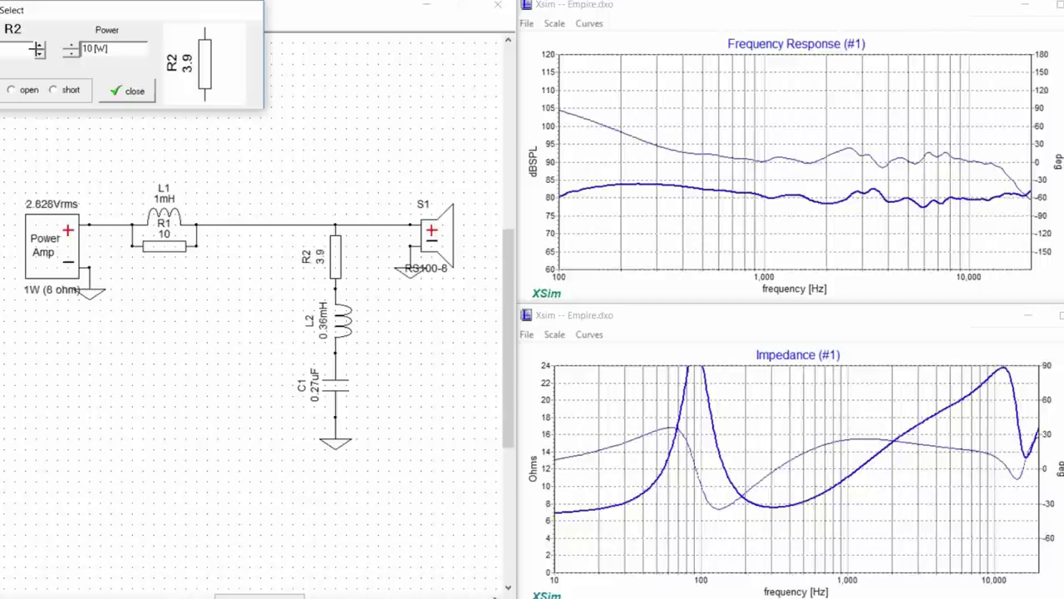
click(38, 53)
click(38, 53)
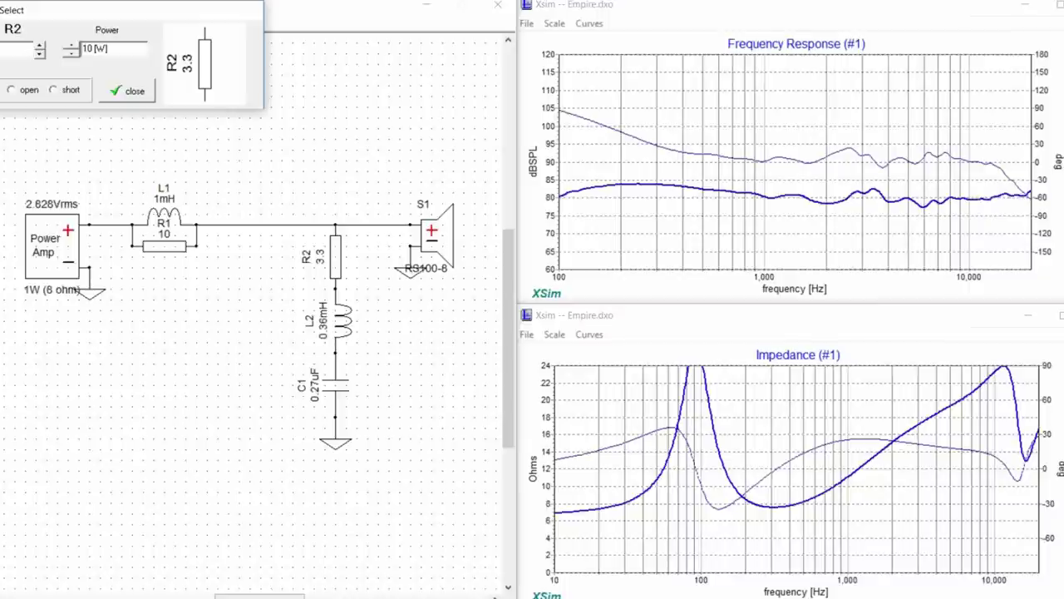
click(131, 90)
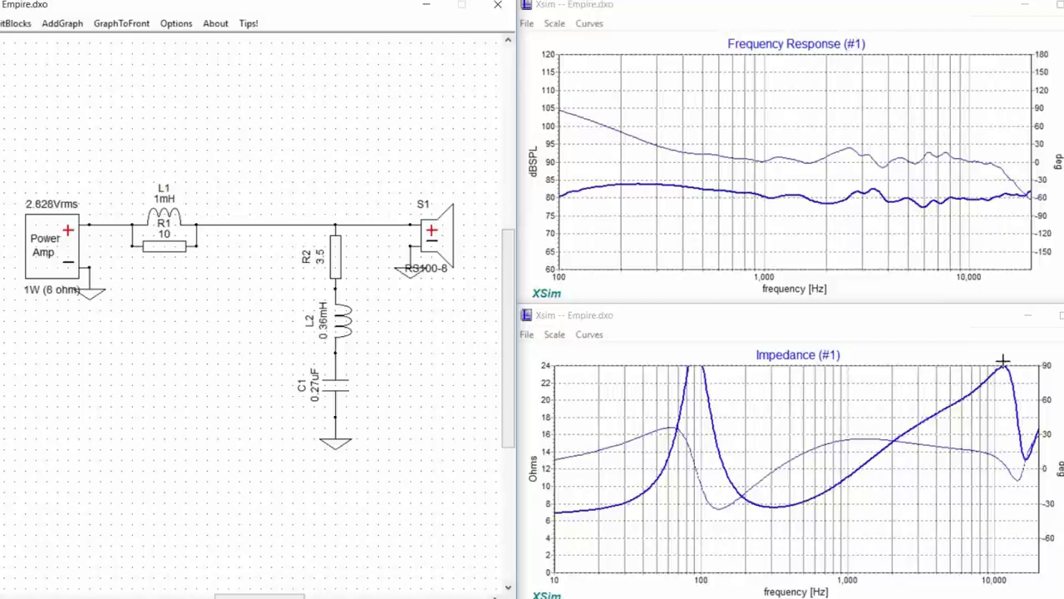
mouse_move(1017, 432)
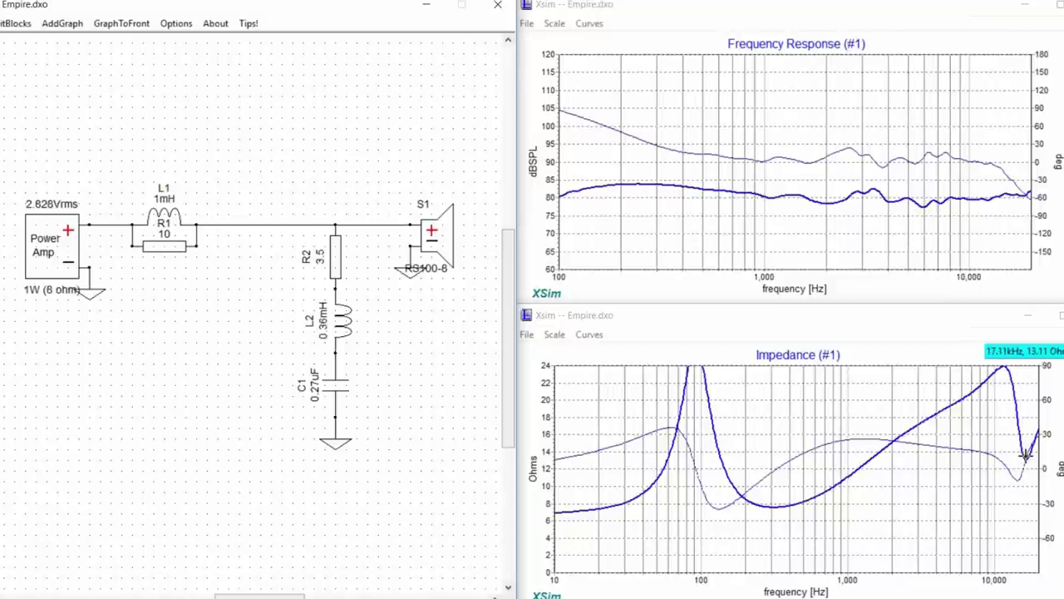